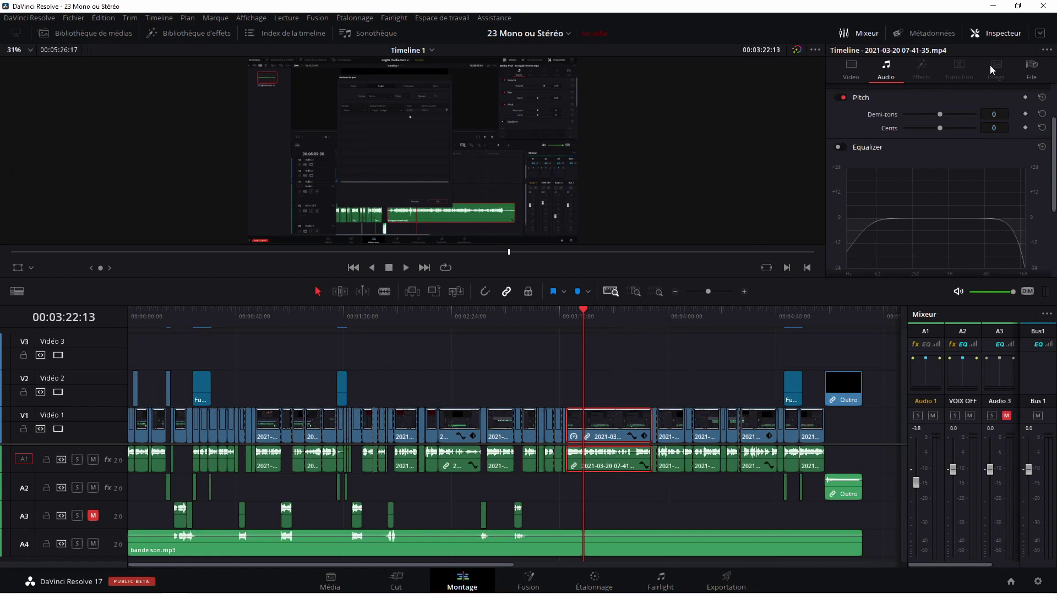
# Reopen the inspector and enable the Equalizer for the selected clip's audio
pyautogui.click(999, 39)
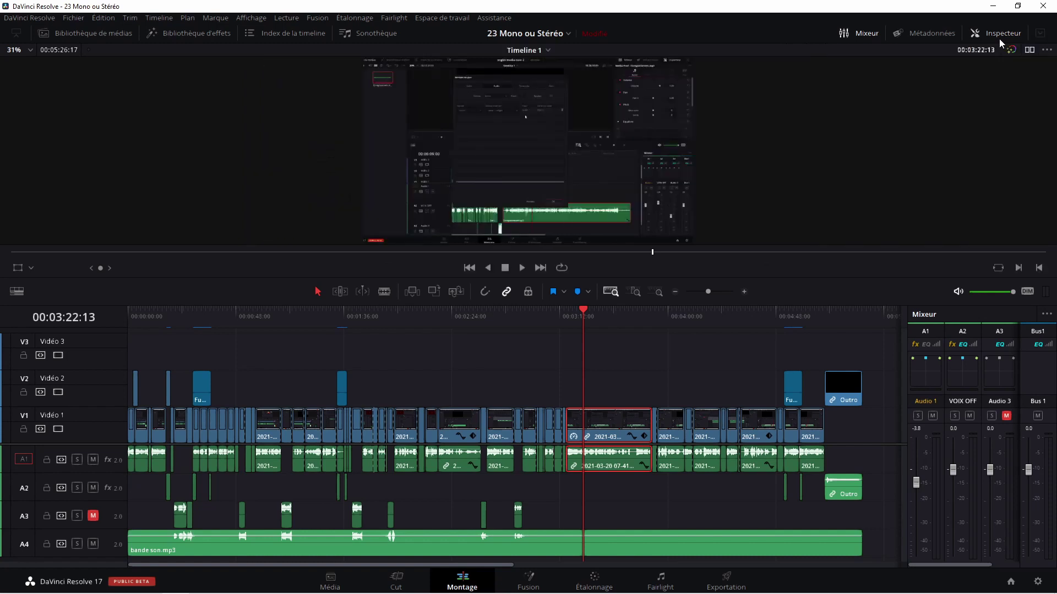
pyautogui.click(999, 39)
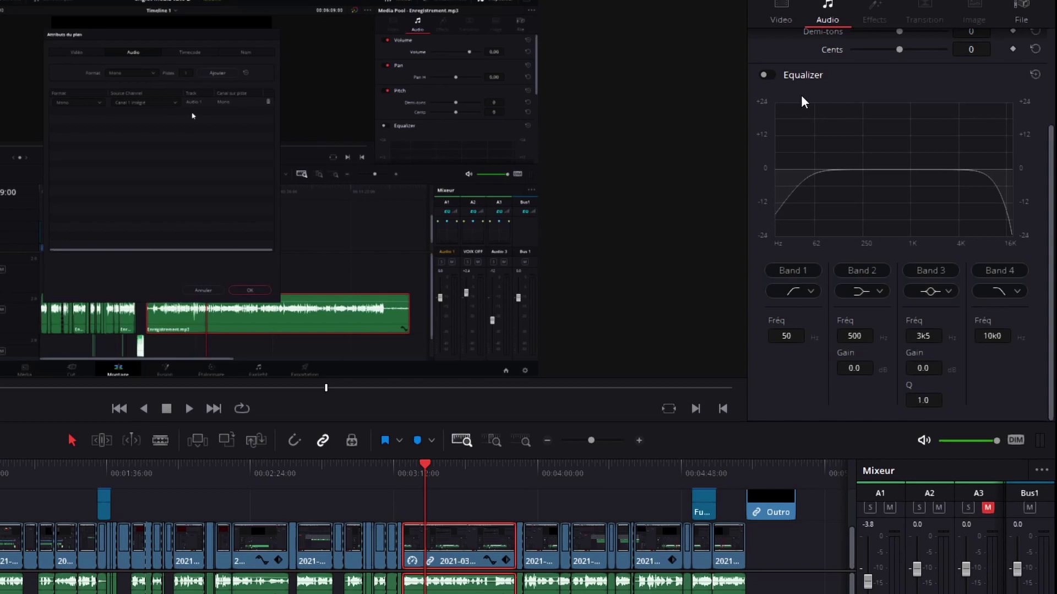
pyautogui.click(767, 75)
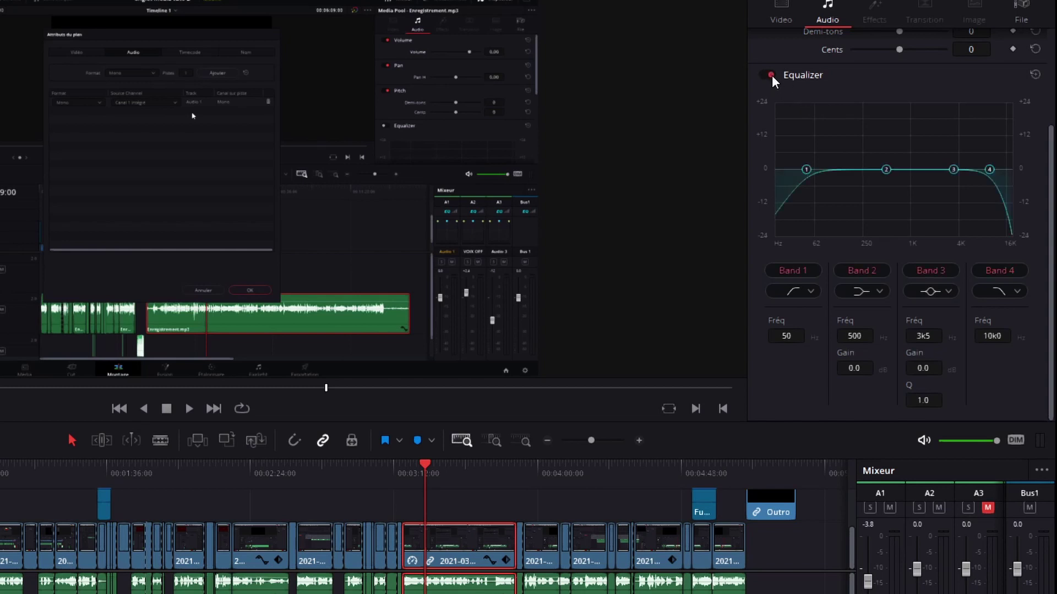
# Raise Band 1's high-pass frequency to about 77 Hz and pull the point slightly back down
pyautogui.moveTo(806, 169); pyautogui.dragTo(823, 165)
pyautogui.click(798, 78)
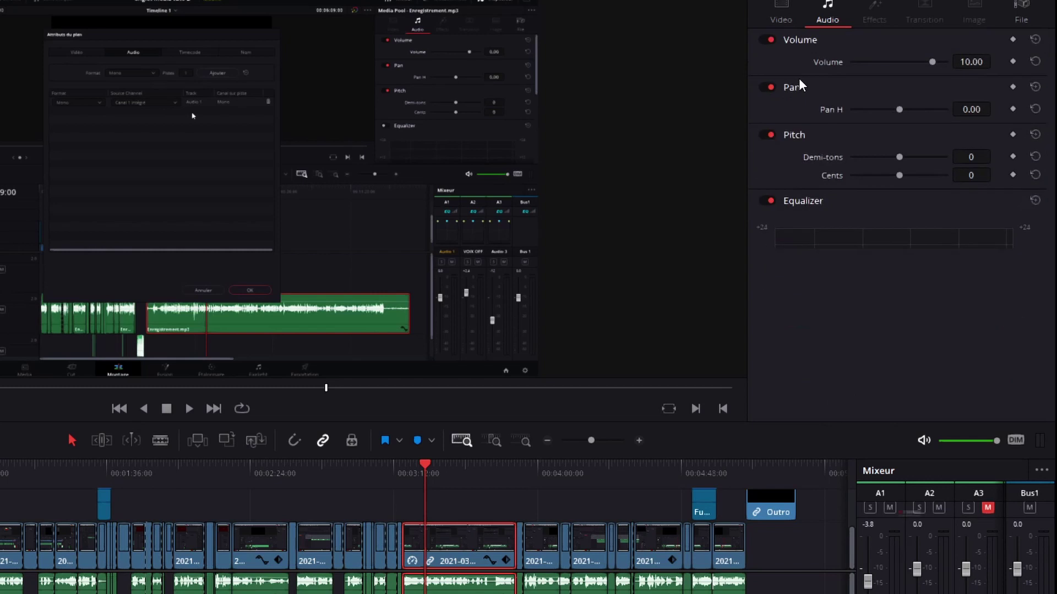
pyautogui.click(795, 203)
pyautogui.scroll(-2, 825, 220)
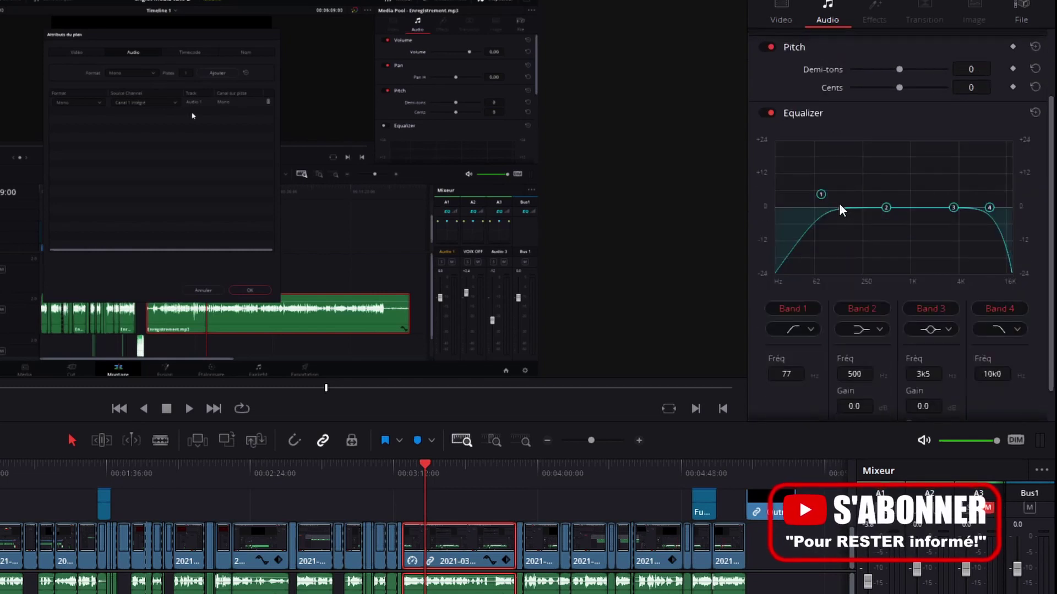
pyautogui.moveTo(820, 193)
pyautogui.mouseDown()
pyautogui.moveTo(821, 209)
pyautogui.moveTo(802, 209)
pyautogui.moveTo(816, 213)
pyautogui.mouseUp()
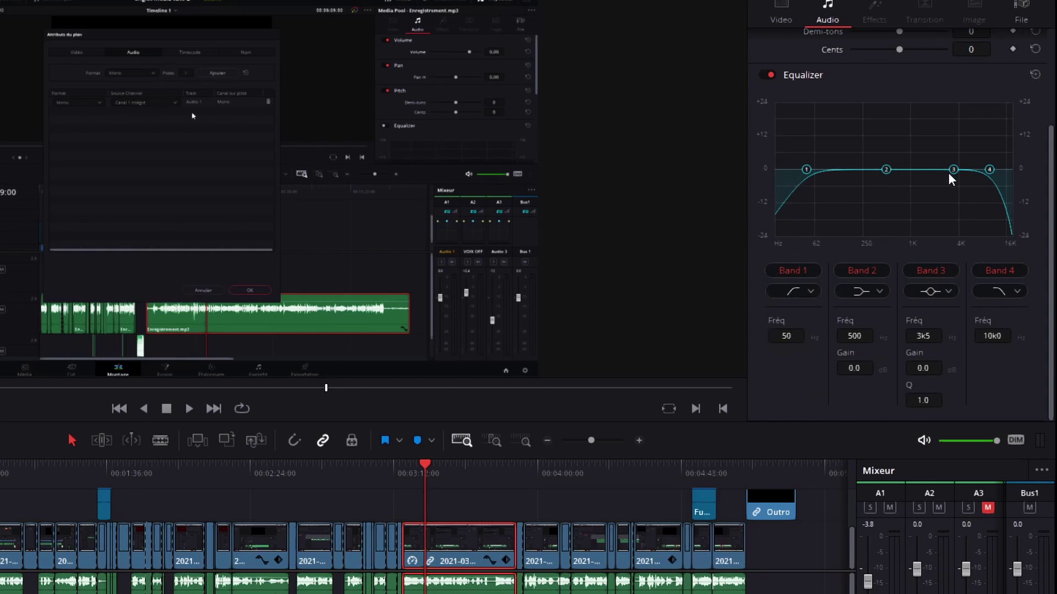
# Try the low-pass filter shape on Band 1 and reopen its filter shape choices
pyautogui.click(794, 294)
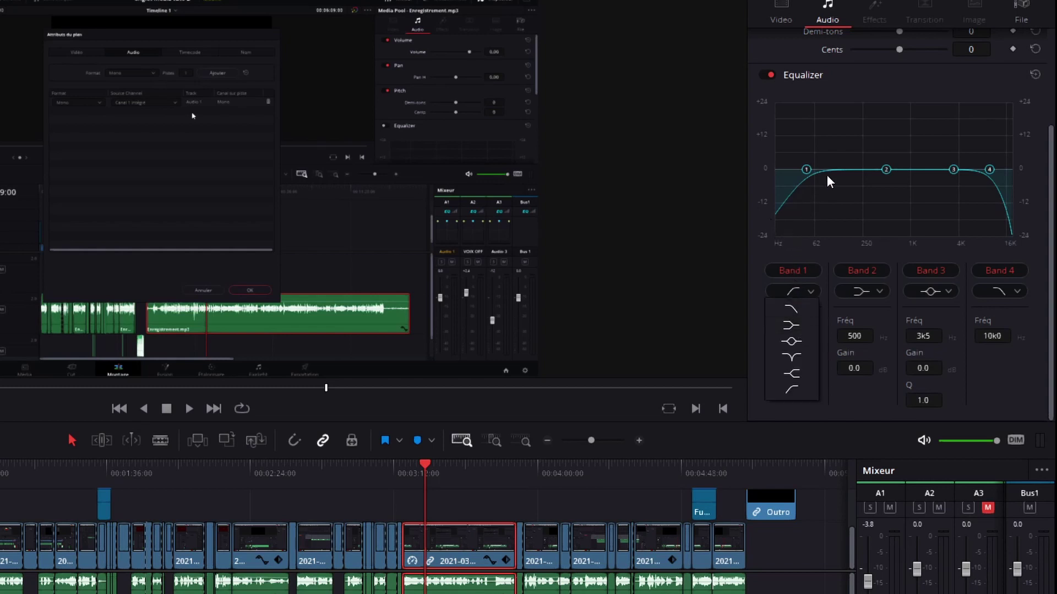
pyautogui.click(790, 312)
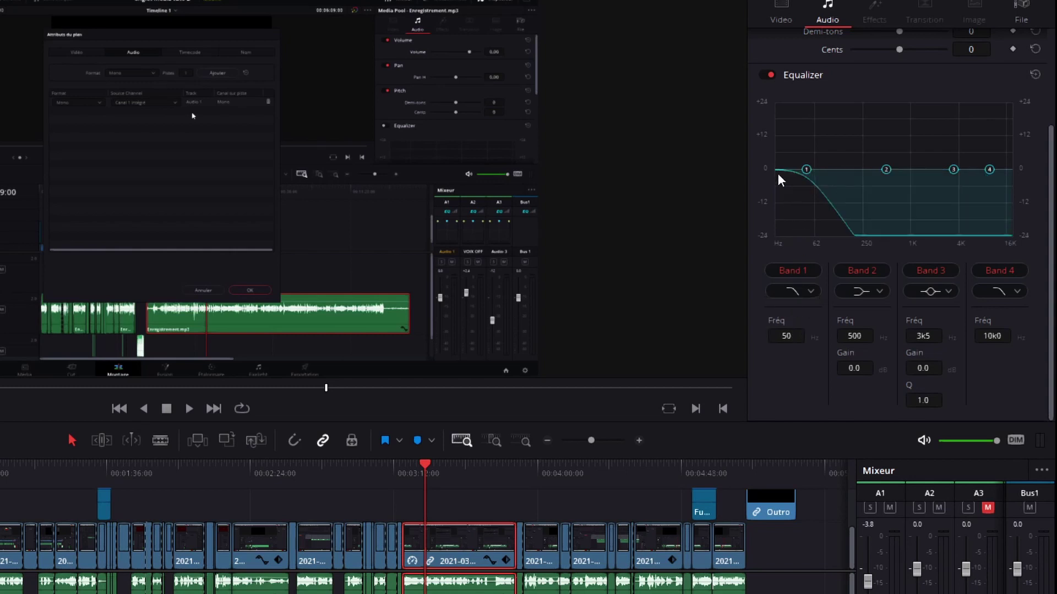
pyautogui.click(791, 294)
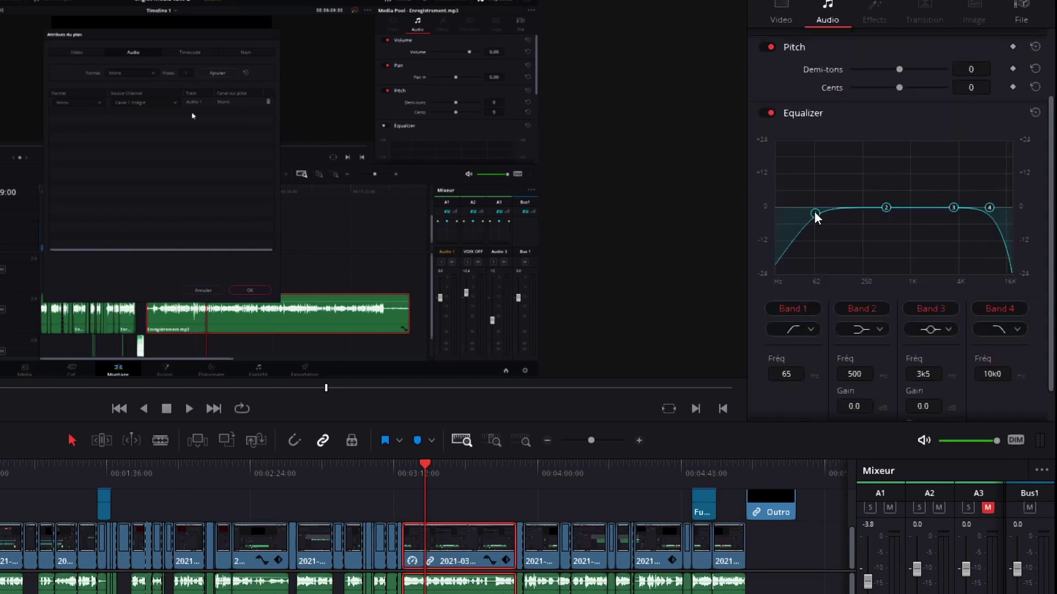
# Move the equalizer points to about 56 Hz for Band 1, 275 Hz for Band 2 and 2.1 kHz for Band 3
pyautogui.moveTo(814, 211)
pyautogui.mouseDown()
pyautogui.moveTo(814, 185)
pyautogui.moveTo(810, 206)
pyautogui.mouseUp()
pyautogui.moveTo(885, 206); pyautogui.dragTo(866, 171)
pyautogui.scroll(-1, 875, 205)
pyautogui.moveTo(953, 170); pyautogui.dragTo(934, 169)
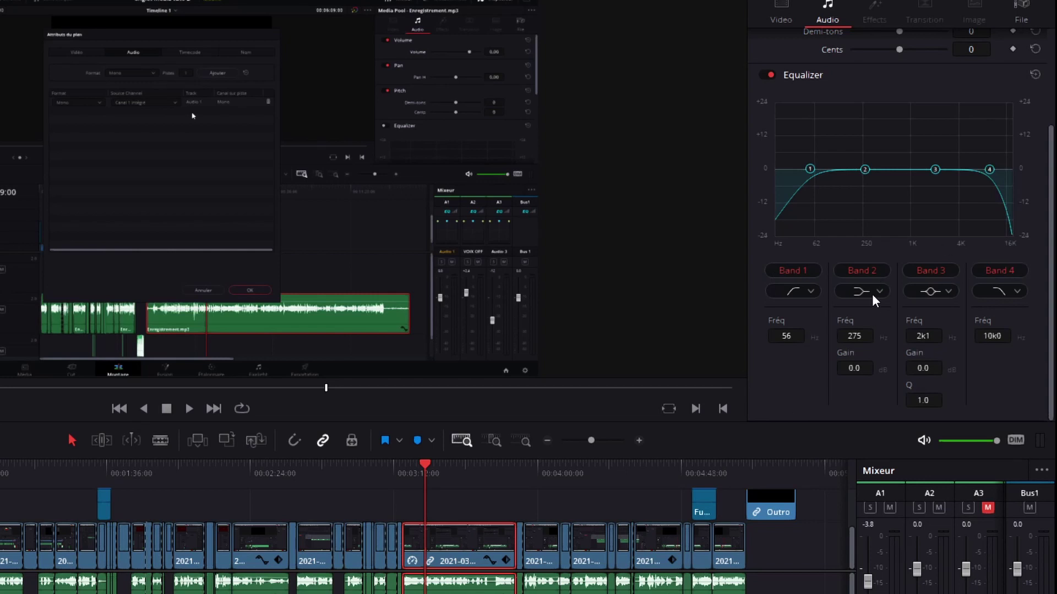
# Reset the equalizer to its defaults and collapse its settings
pyautogui.click(1036, 76)
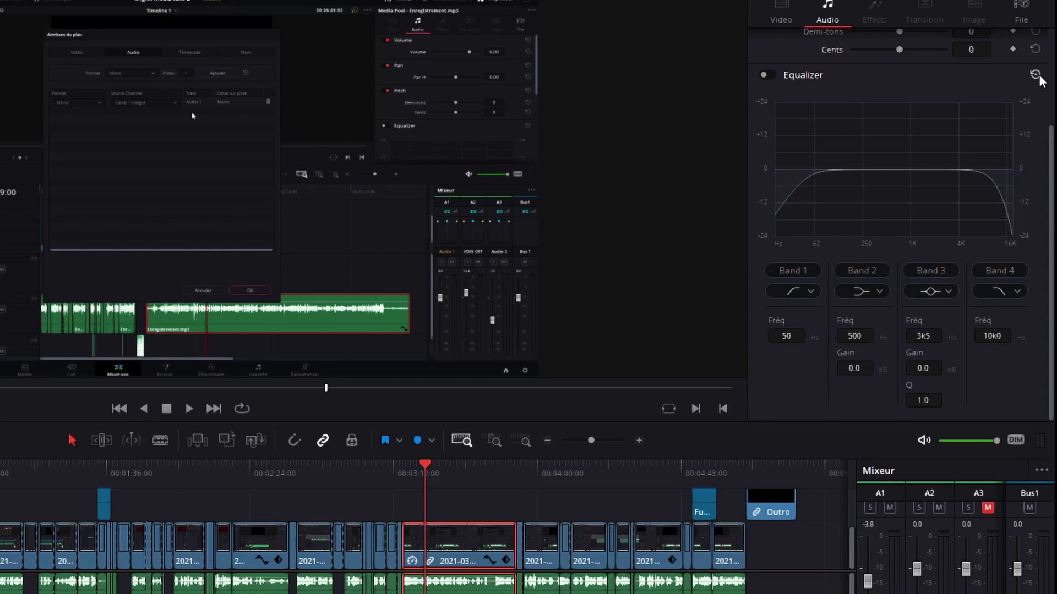
pyautogui.click(794, 74)
pyautogui.click(799, 203)
pyautogui.click(794, 202)
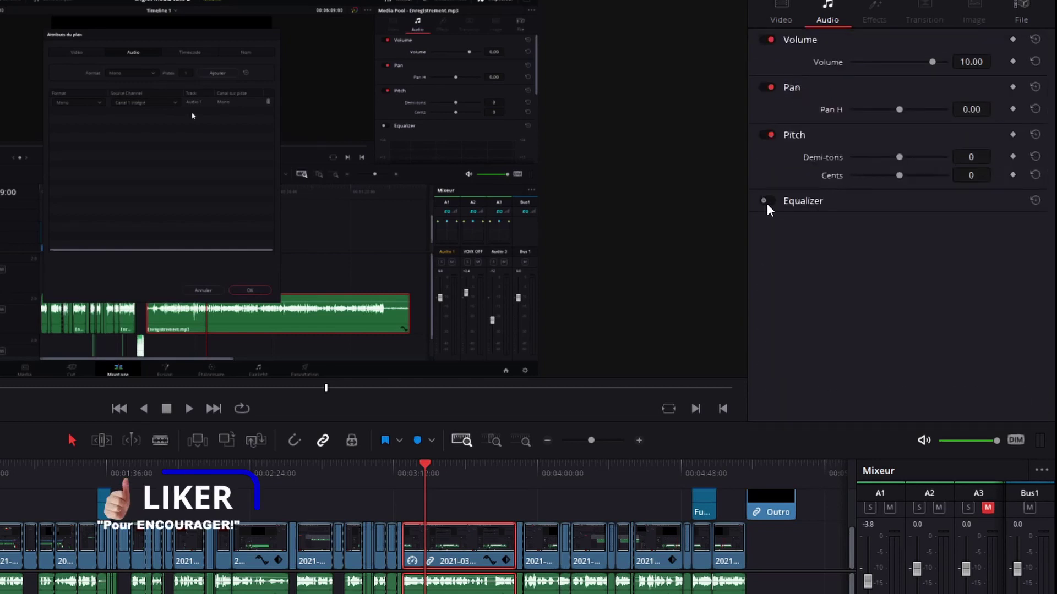
# Enable the equalizer and switch Band 1 to a low shelf boosted about 11 dB at 46 Hz
pyautogui.click(767, 203)
pyautogui.click(812, 291)
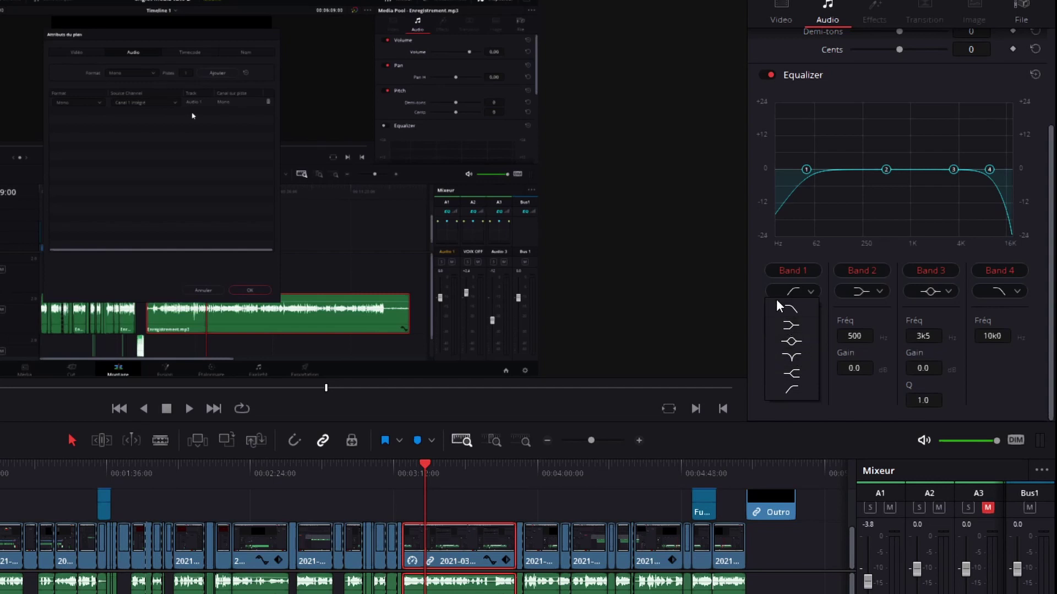
pyautogui.click(798, 325)
pyautogui.moveTo(806, 169); pyautogui.dragTo(804, 137)
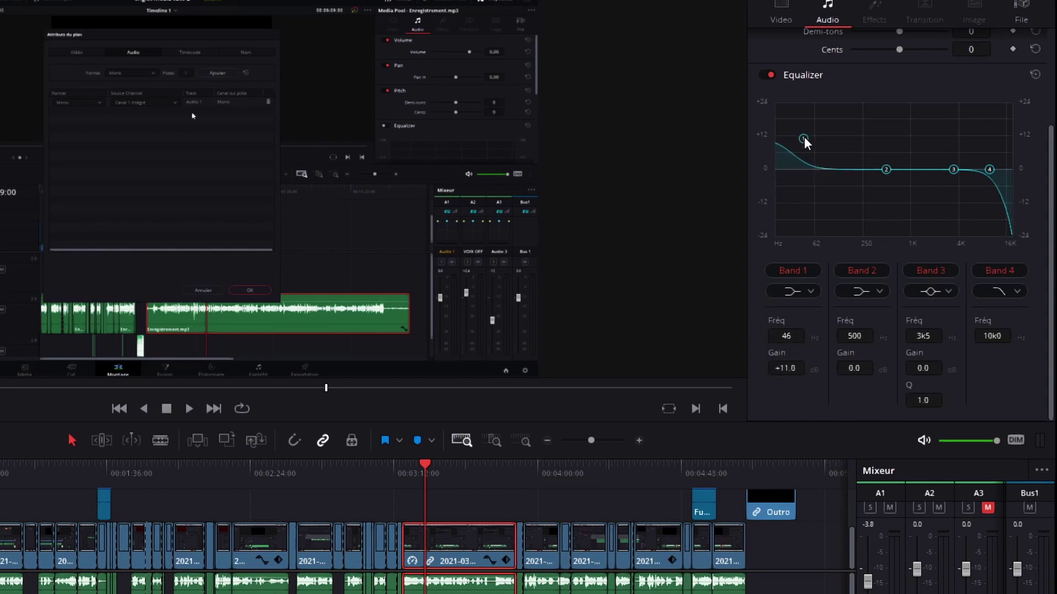
# Try the high-pass, low-pass and notch filter shapes on Band 1
pyautogui.click(809, 292)
pyautogui.click(792, 388)
pyautogui.click(789, 294)
pyautogui.click(787, 311)
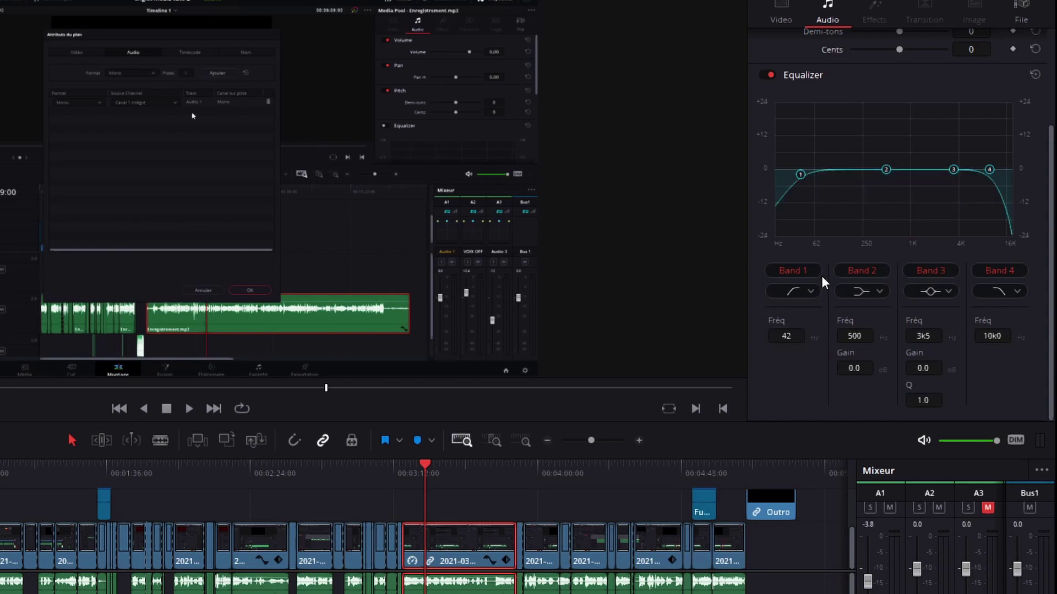
pyautogui.click(799, 293)
pyautogui.click(792, 356)
# Switch Band 1 to a high shelf and vary its gain, cutting about 7.6 dB at 50 Hz before boosting it
pyautogui.click(794, 292)
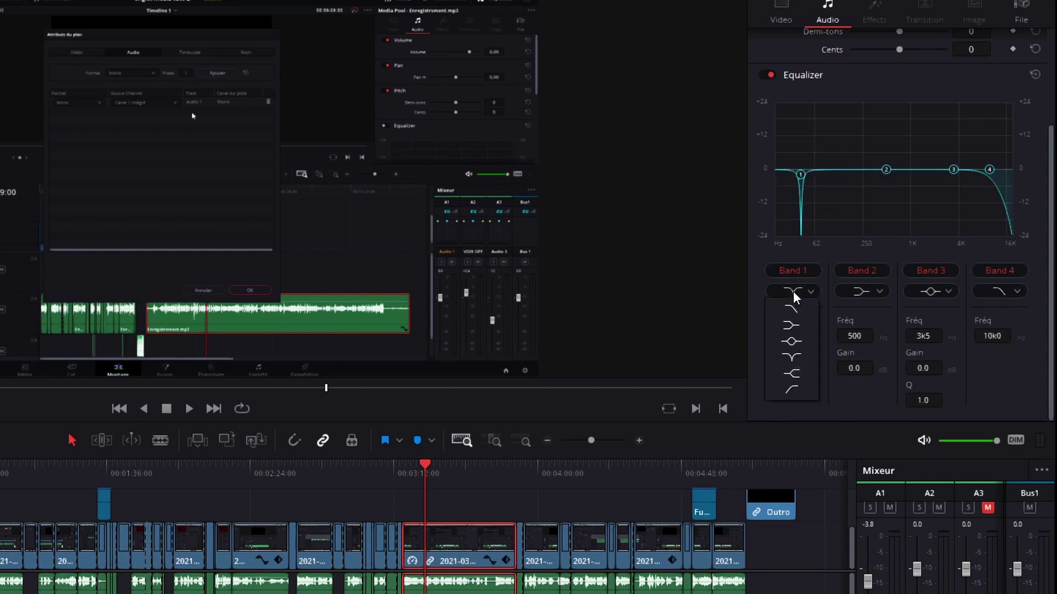
pyautogui.click(792, 375)
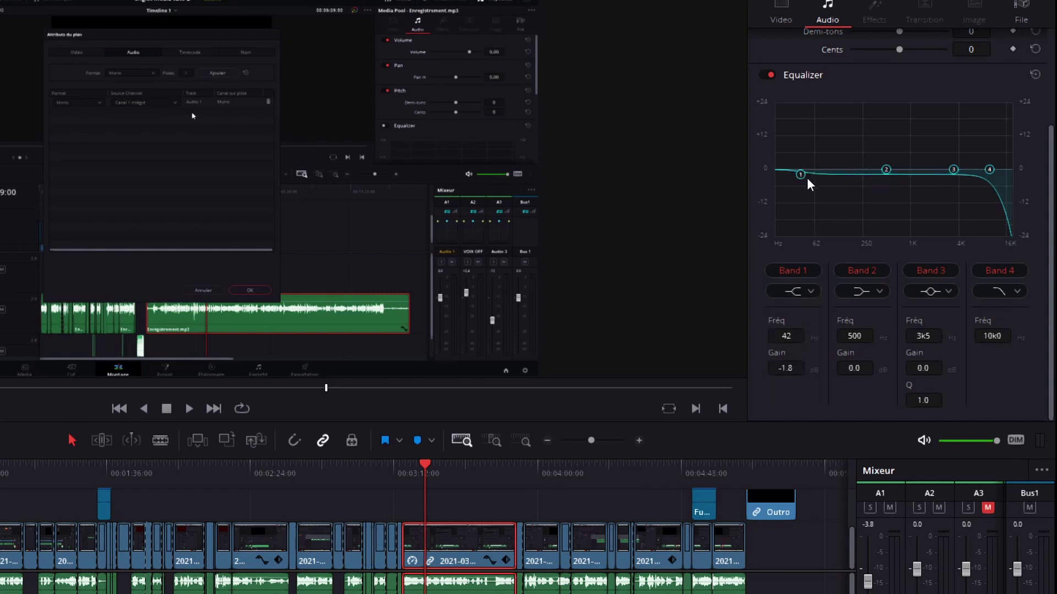
pyautogui.moveTo(801, 173); pyautogui.dragTo(807, 196)
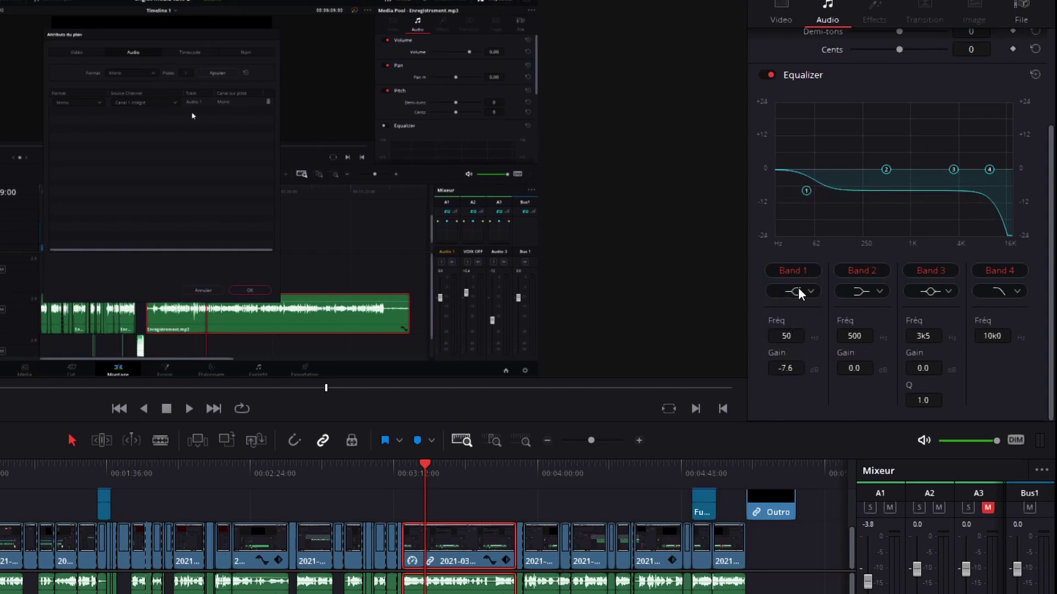
pyautogui.moveTo(807, 190); pyautogui.dragTo(812, 145)
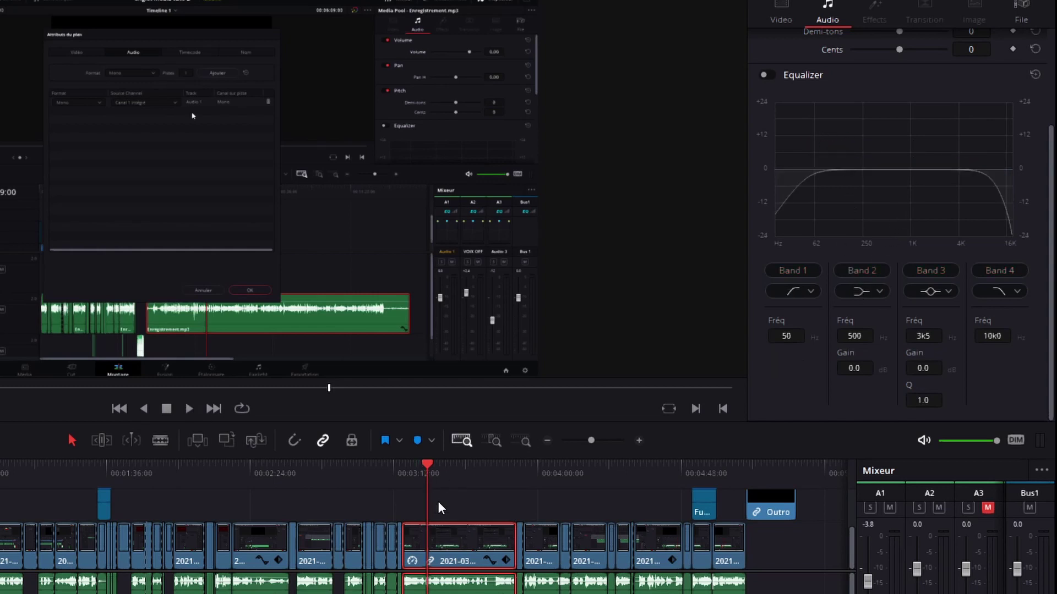
# Play the selected clip without equalization and stop playback
pyautogui.click(187, 408)
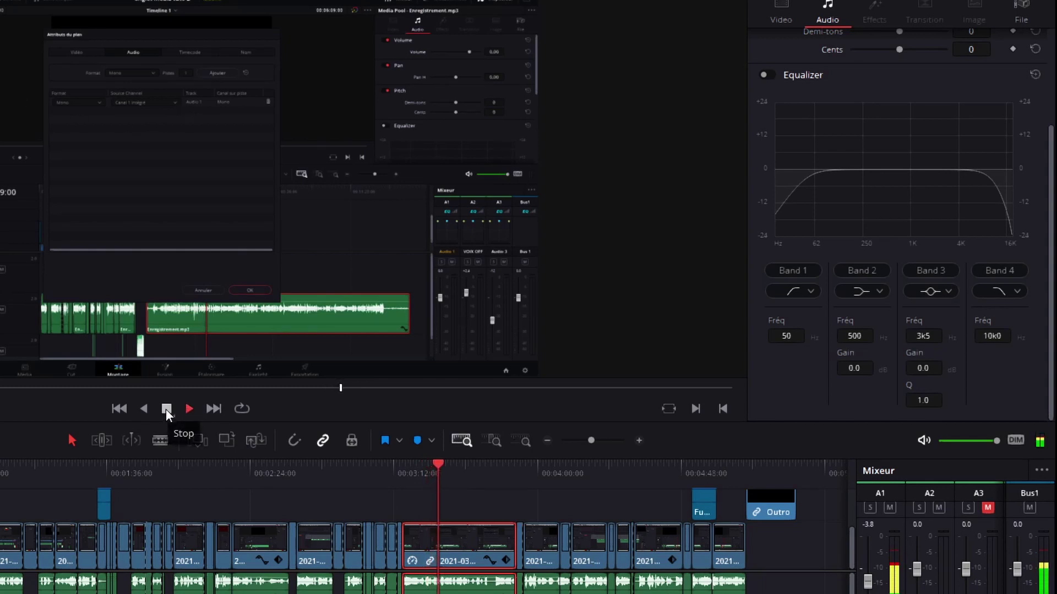
pyautogui.click(166, 408)
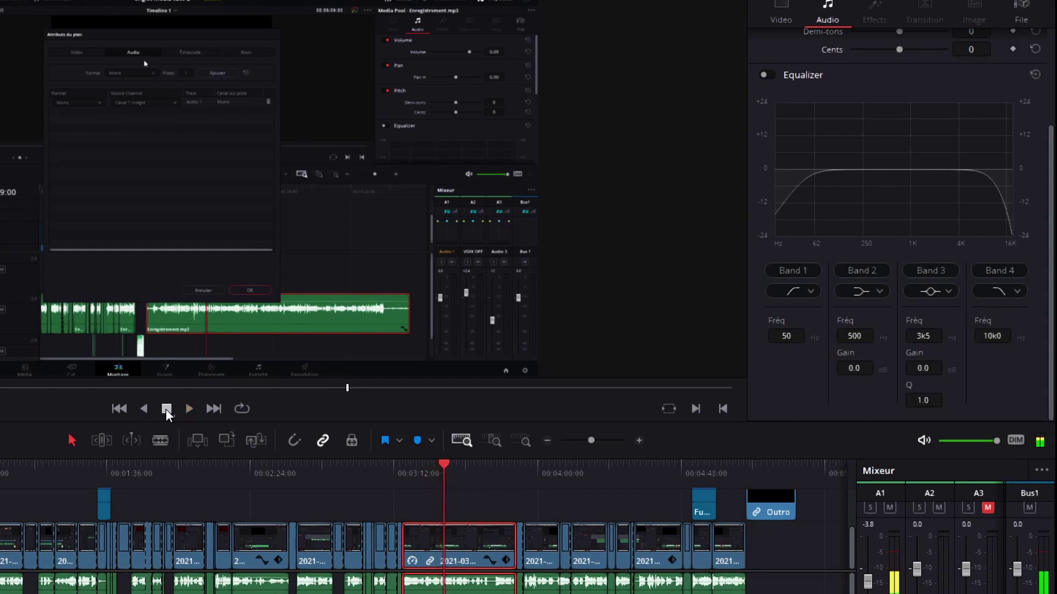
# Enable the equalizer and, while replaying the clip, sweep Band 1's high-pass frequency up to about 629 Hz and back to about 118 Hz
pyautogui.click(765, 77)
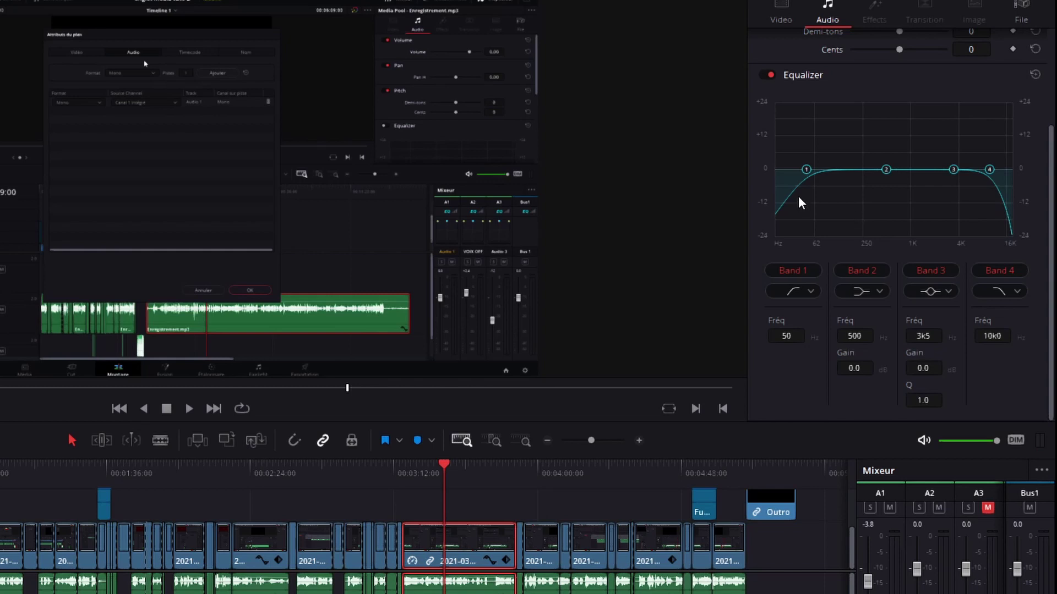
pyautogui.click(430, 468)
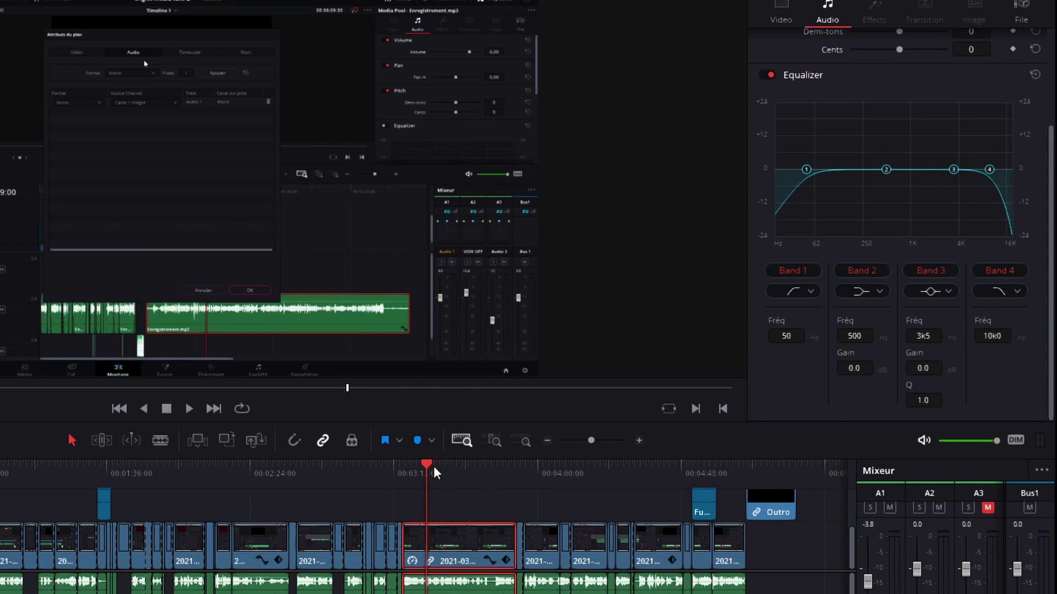
pyautogui.click(192, 408)
pyautogui.moveTo(805, 164); pyautogui.dragTo(894, 147)
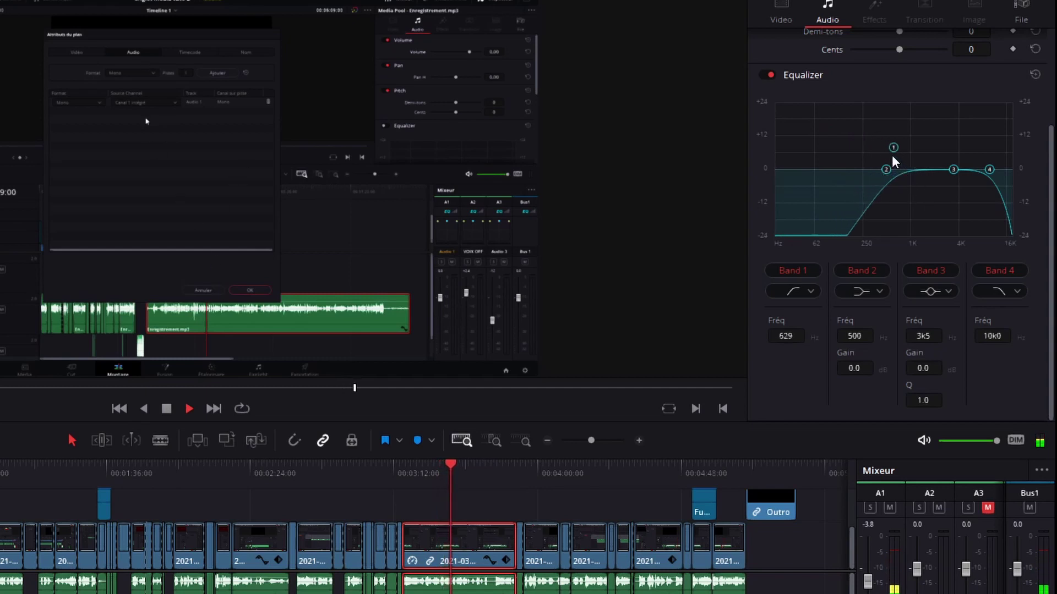
pyautogui.moveTo(893, 149); pyautogui.dragTo(836, 146)
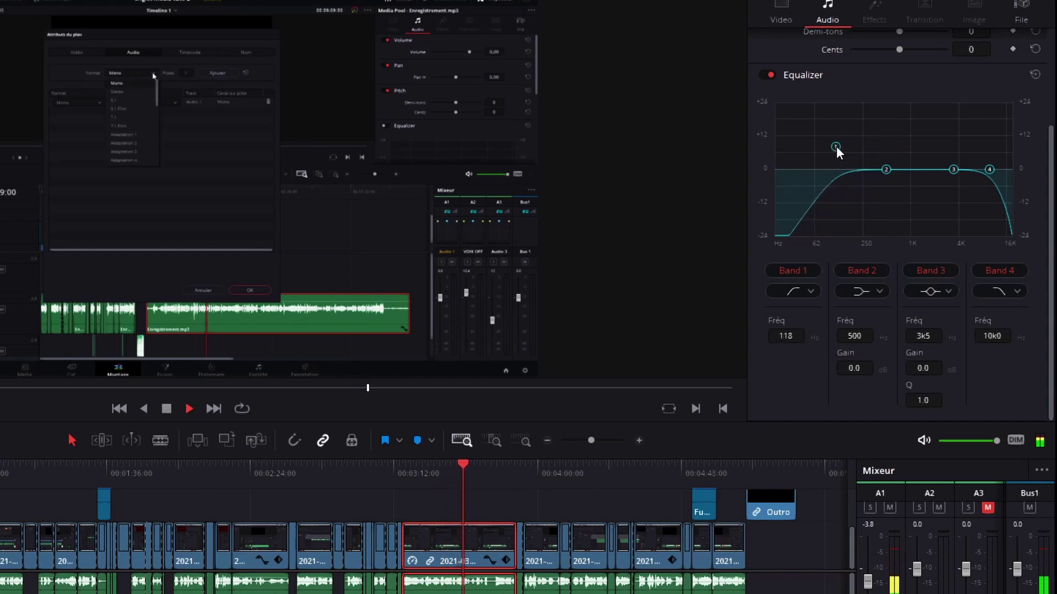
# Boost Band 2 by about 12.9 dB at 531 Hz and replay the clip from near its start
pyautogui.moveTo(883, 170); pyautogui.dragTo(887, 133)
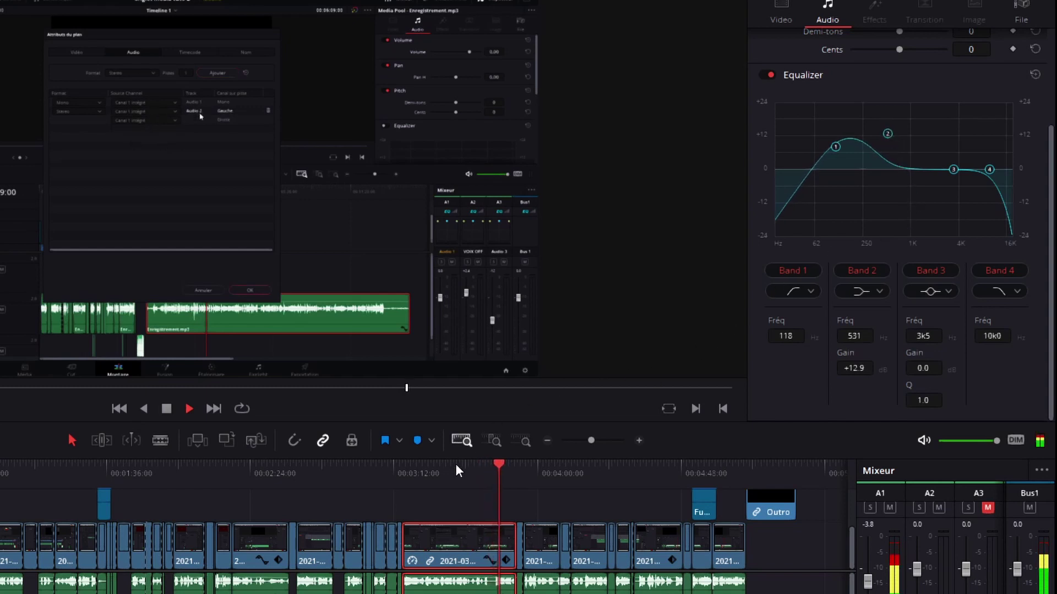
pyautogui.click(427, 468)
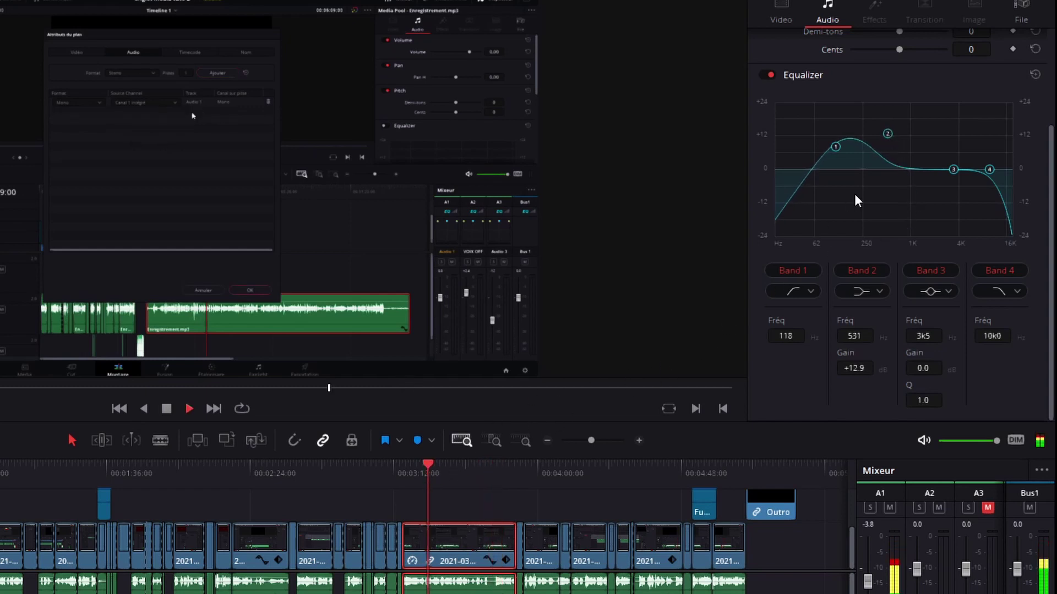
# Lower Band 3's gain, stop playback, and move Band 3 as a notch filter to about 1.8 kHz
pyautogui.moveTo(952, 170); pyautogui.dragTo(953, 186)
pyautogui.press('space')
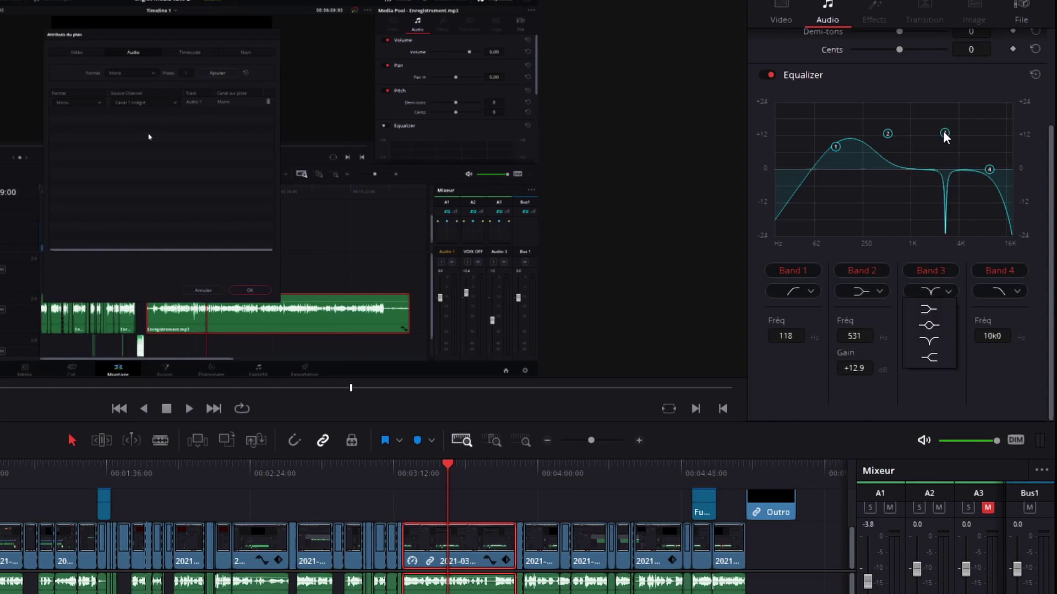
pyautogui.moveTo(943, 131); pyautogui.dragTo(932, 152)
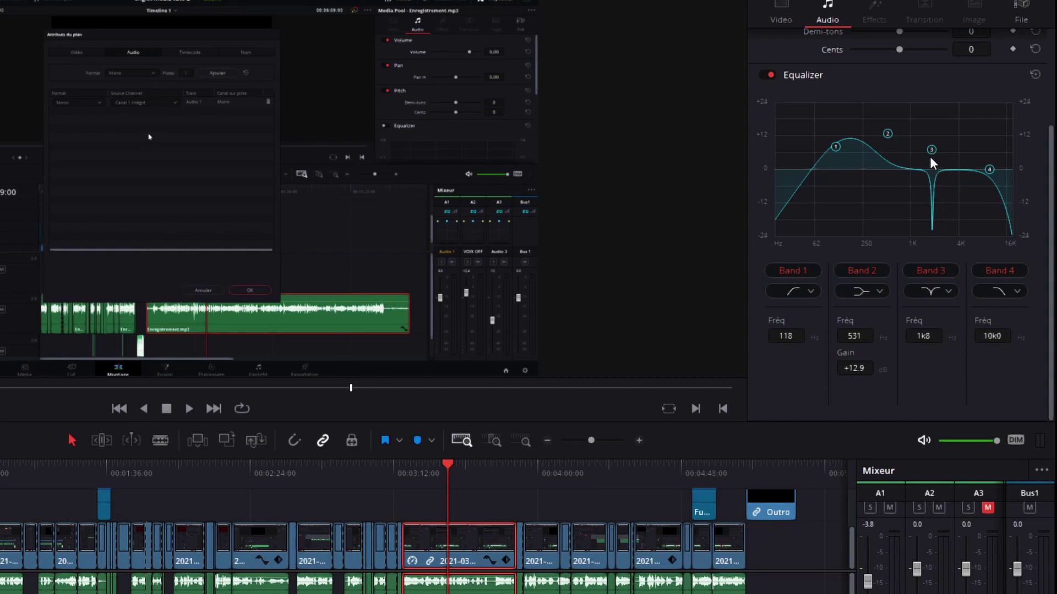
# Switch Band 3 to a bell filter, cut it about 21 dB near 1.9 kHz, and adjust its Q to 1.0
pyautogui.click(933, 292)
pyautogui.click(932, 325)
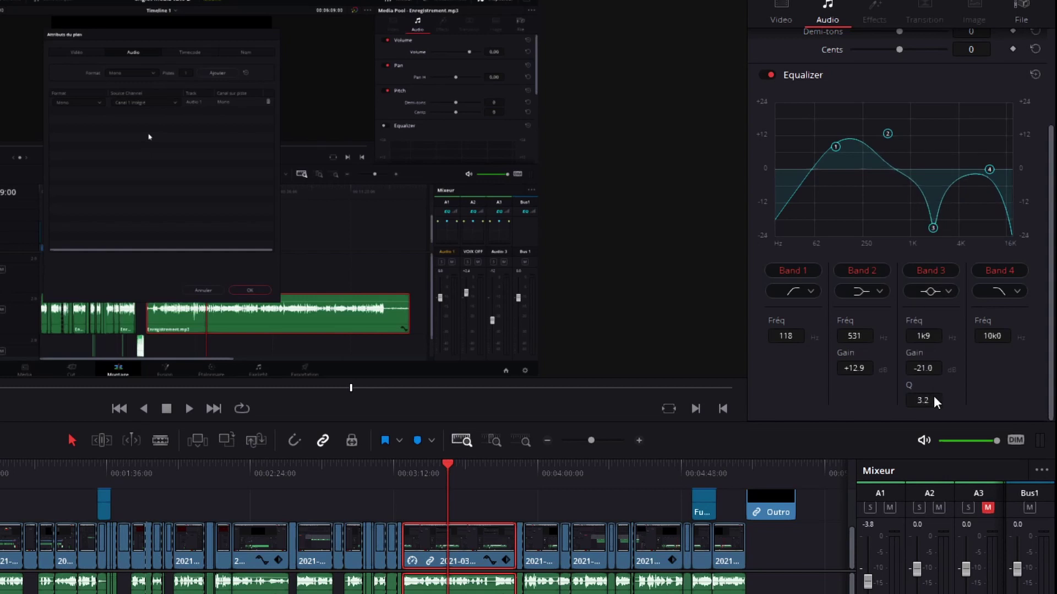
pyautogui.moveTo(942, 399); pyautogui.dragTo(925, 395)
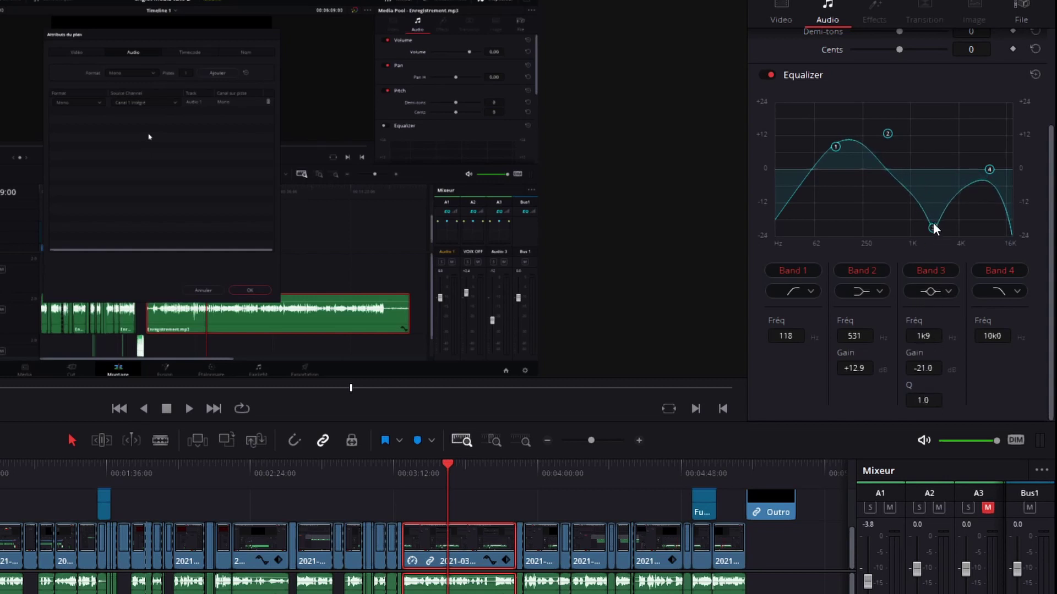
pyautogui.moveTo(924, 401)
pyautogui.mouseDown()
pyautogui.moveTo(952, 389)
pyautogui.moveTo(922, 385)
pyautogui.mouseUp()
pyautogui.moveTo(933, 229)
pyautogui.mouseDown()
pyautogui.moveTo(933, 186)
pyautogui.moveTo(923, 189)
pyautogui.moveTo(943, 188)
pyautogui.moveTo(934, 190)
pyautogui.moveTo(942, 240)
pyautogui.mouseUp()
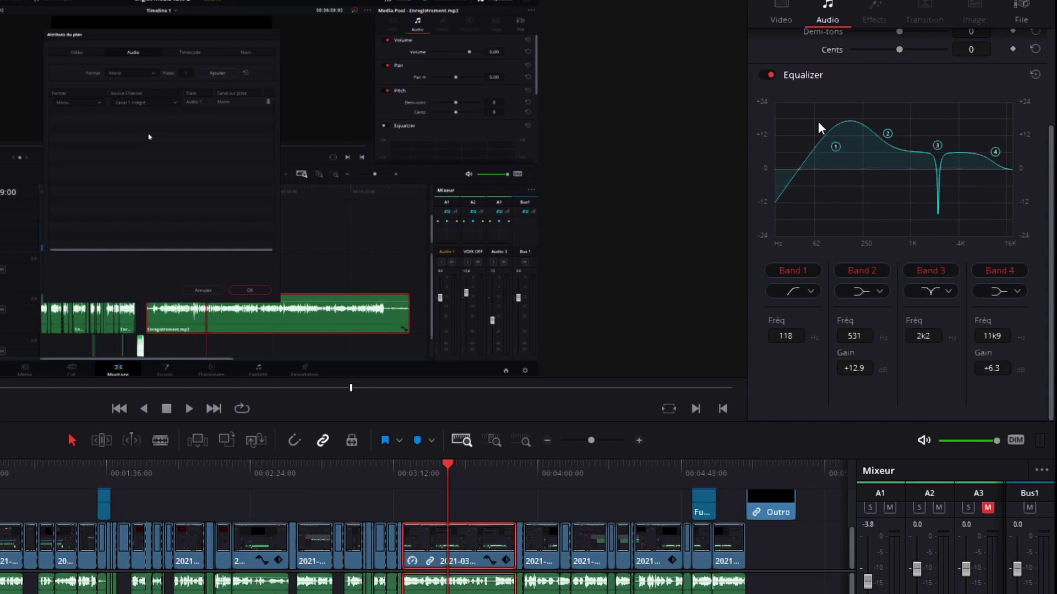